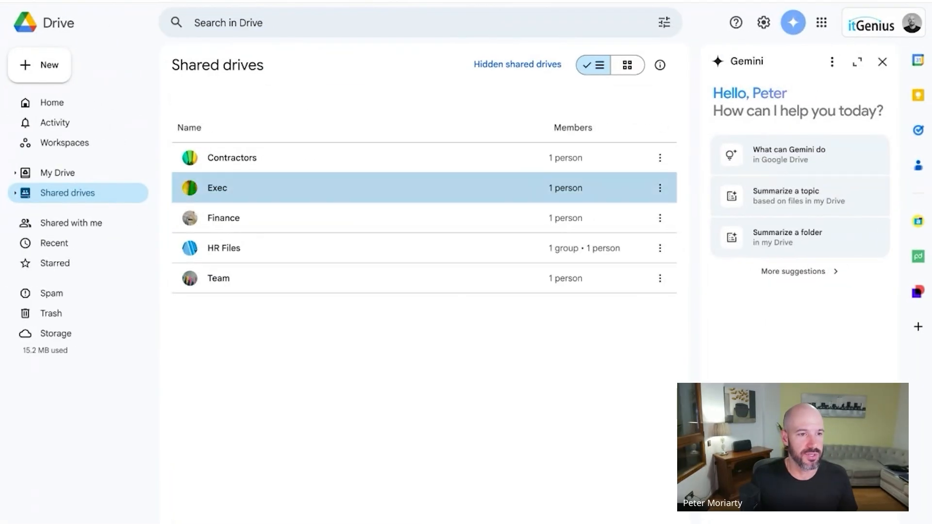
Bring up member management for the Exec shared drive
right_click(283, 191)
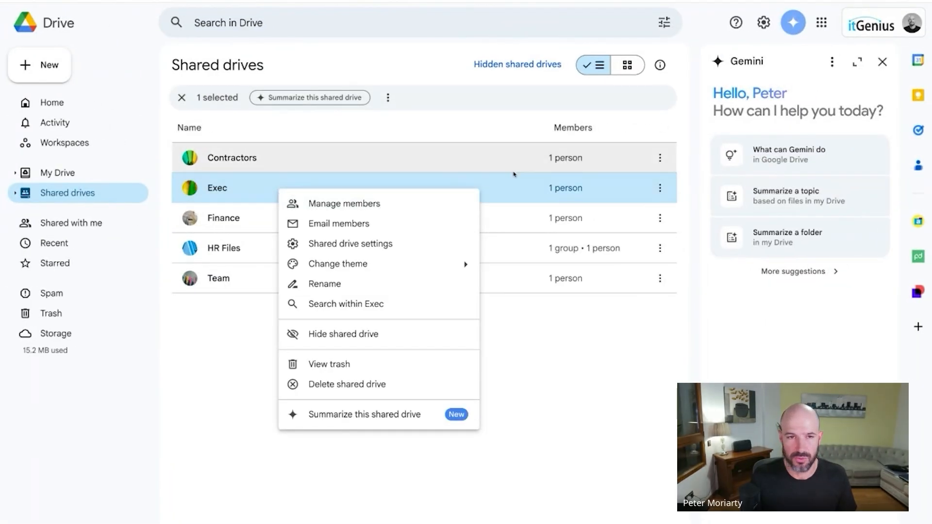
left_click(883, 62)
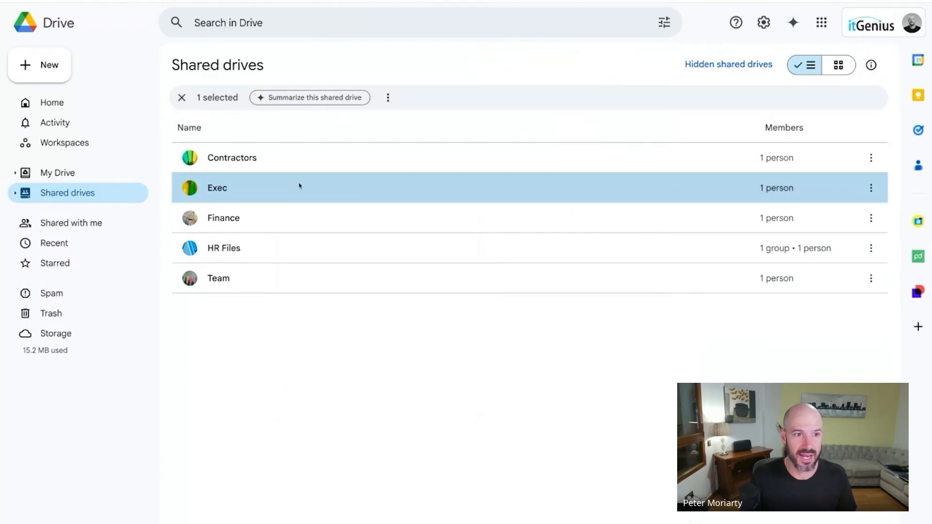
right_click(295, 188)
left_click(424, 203)
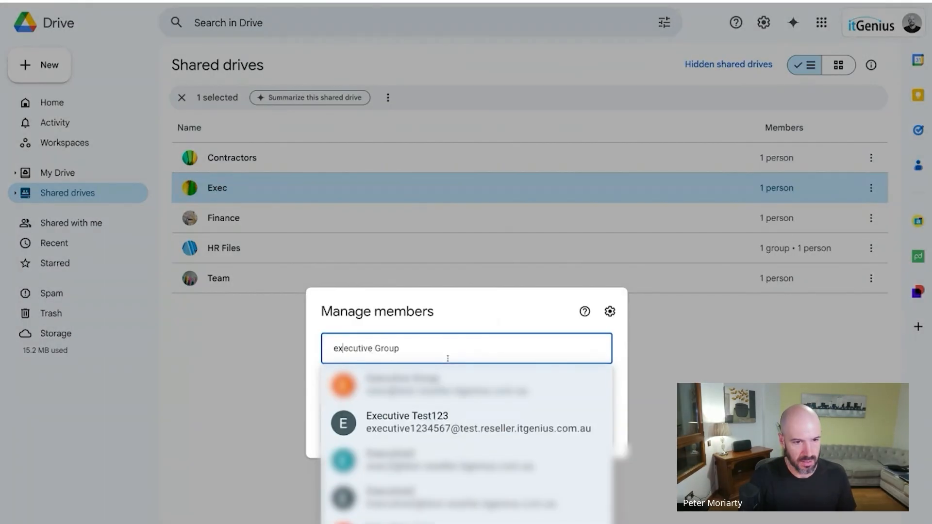
Add the Exec group as Manager without notifying people and share
left_click(381, 410)
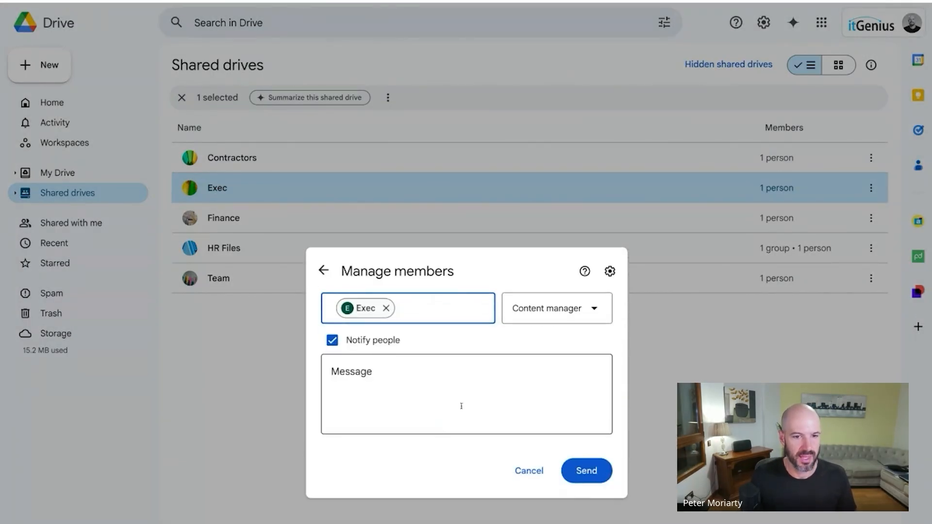
left_click(551, 310)
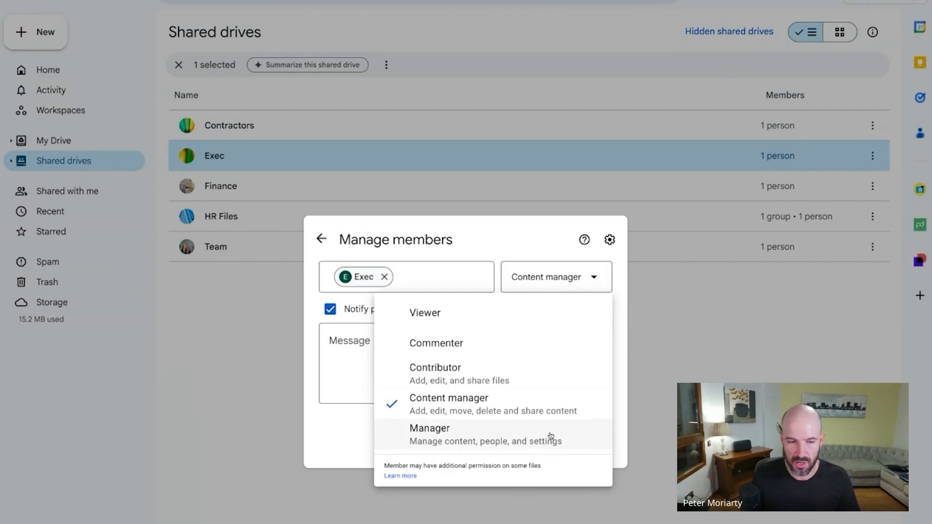
left_click(481, 437)
left_click(368, 309)
left_click(568, 396)
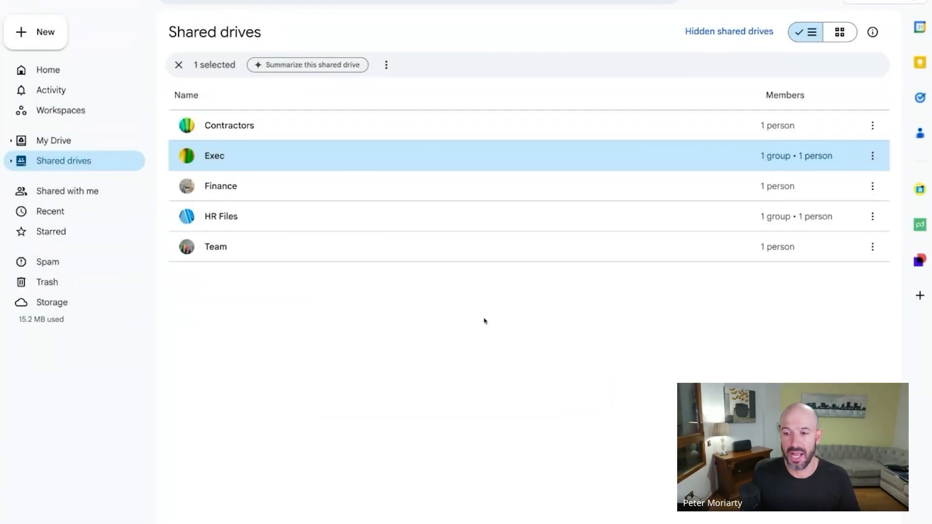
Remove your own access from the Exec shared drive
right_click(275, 164)
left_click(326, 174)
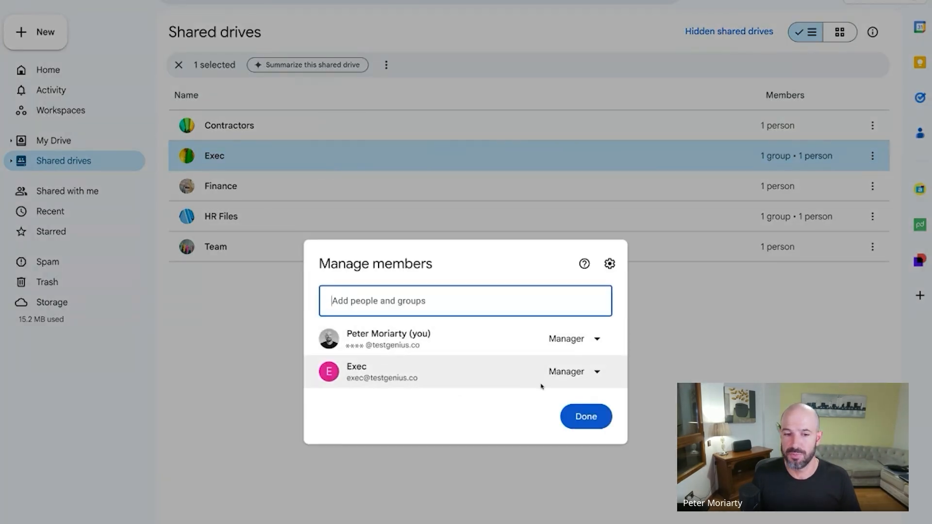
left_click(574, 339)
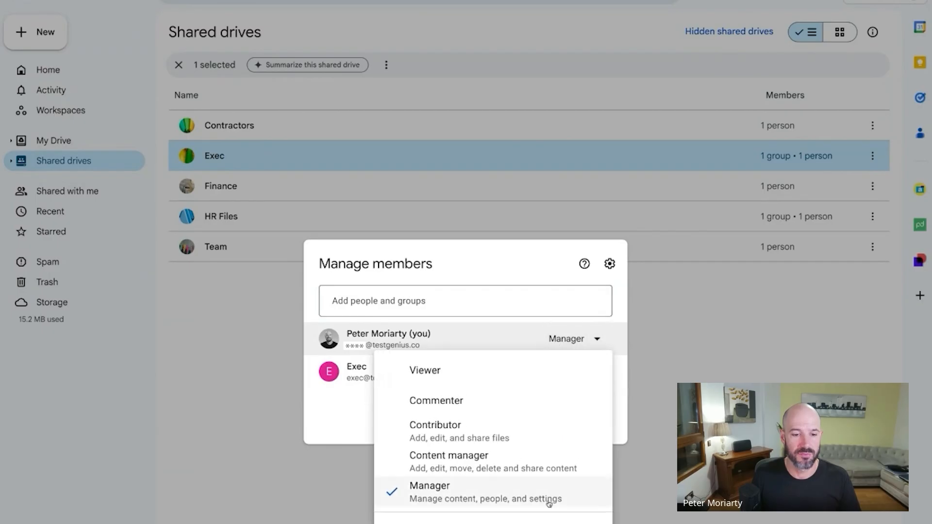
left_click(548, 514)
Confirm the Exec group is the only remaining member and finish
right_click(284, 162)
left_click(325, 174)
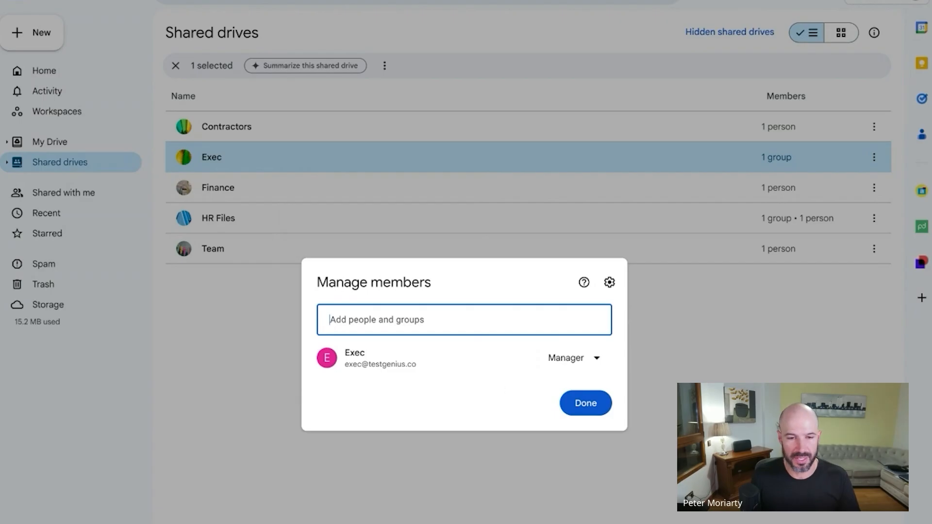
left_click(569, 402)
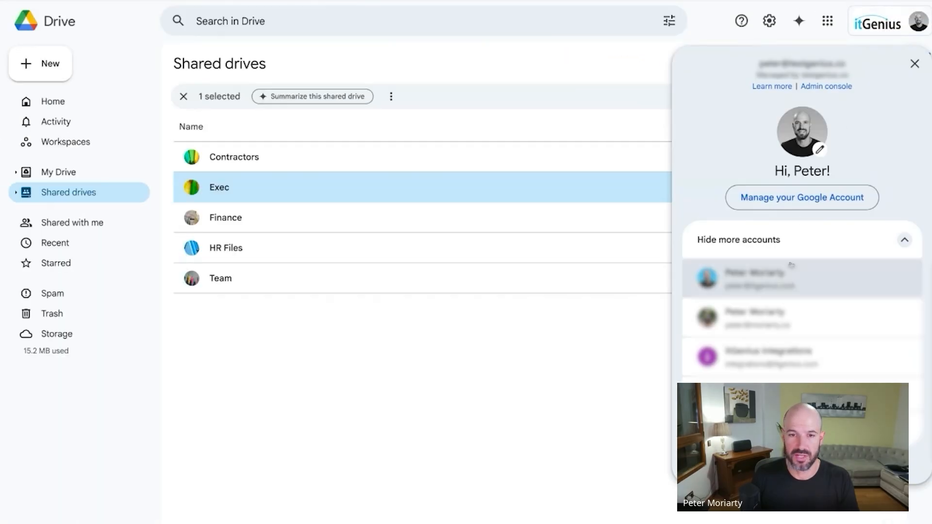
left_click(790, 277)
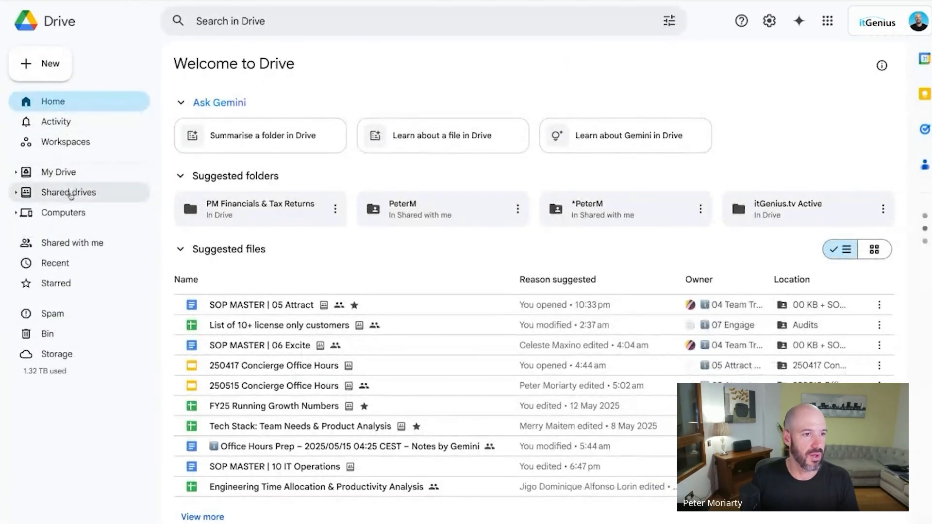
left_click(69, 192)
scroll(532, 258, "down", 5)
scroll(533, 258, "down", 5)
scroll(532, 258, "up", 5)
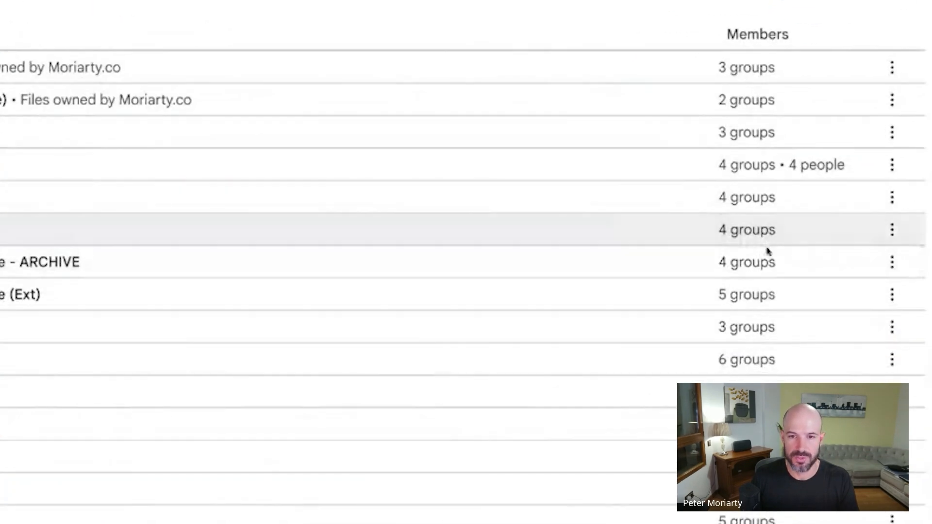
scroll(768, 263, "down", 5)
scroll(765, 259, "down", 5)
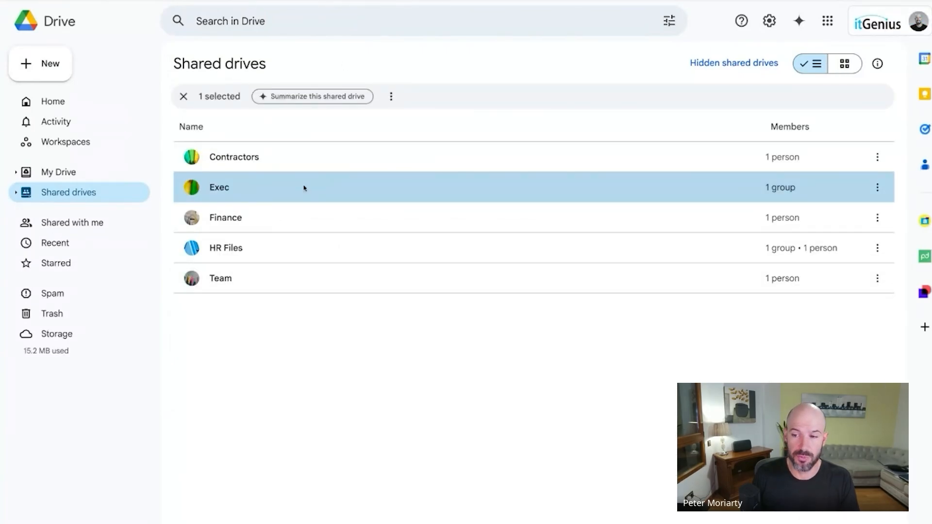
Review the Exec drive's members and the role choices for the Exec group
right_click(274, 189)
left_click(312, 204)
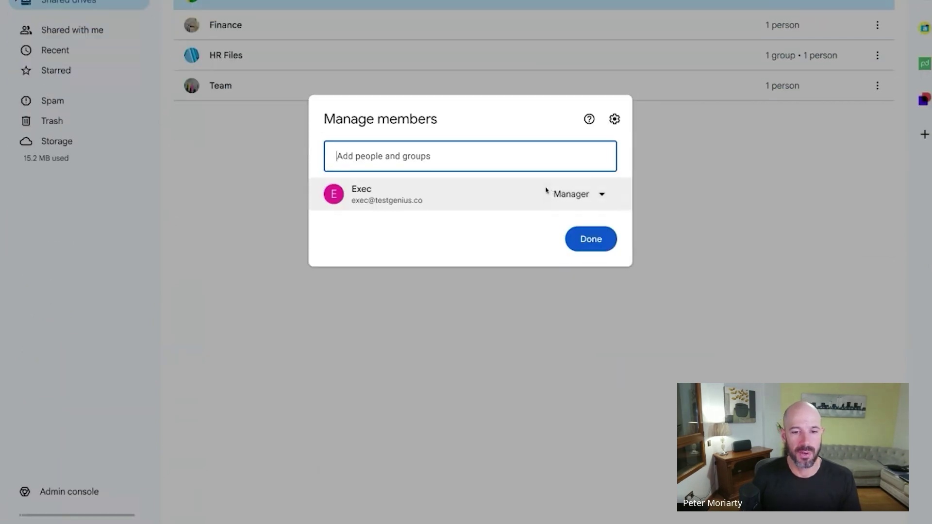
left_click(580, 194)
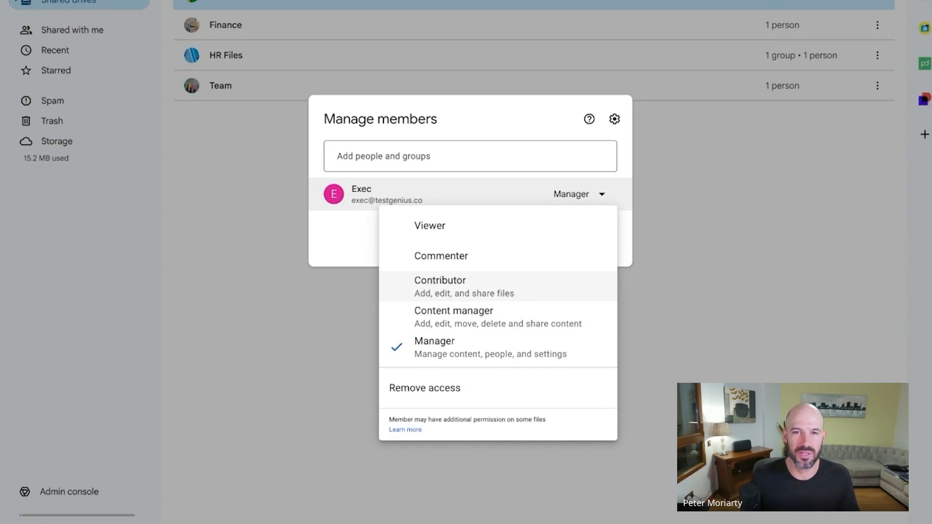
Leave the role list unchanged and return to the shared drives list
key("Escape")
left_click(587, 240)
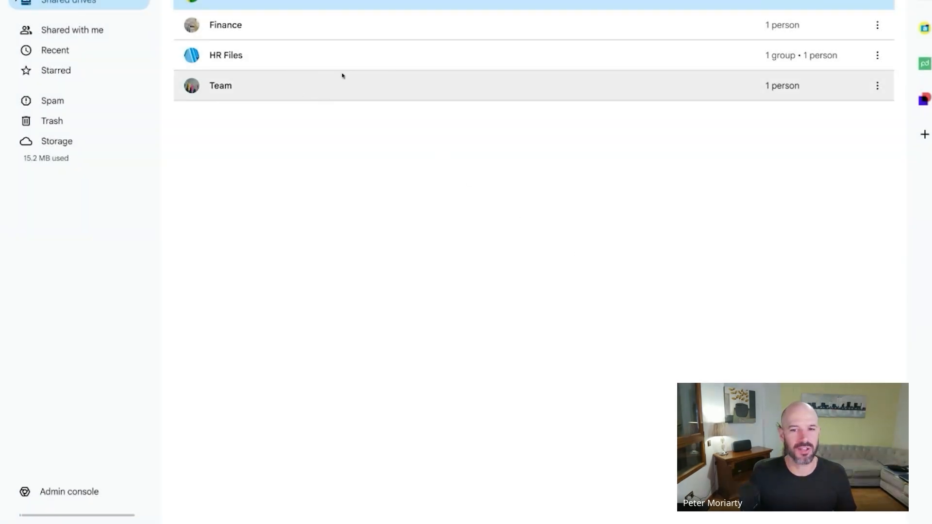
left_click(395, 61)
left_click_drag(219, 178, 221, 180)
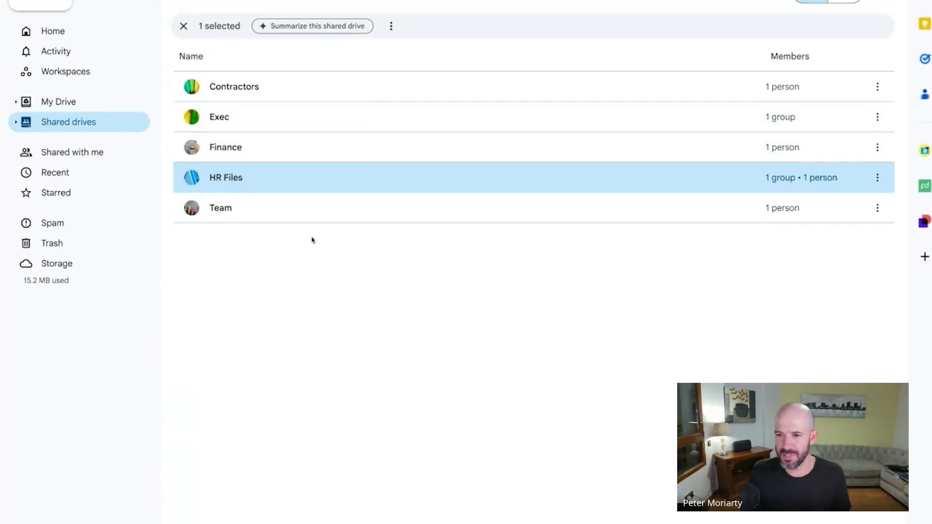
left_click(324, 265)
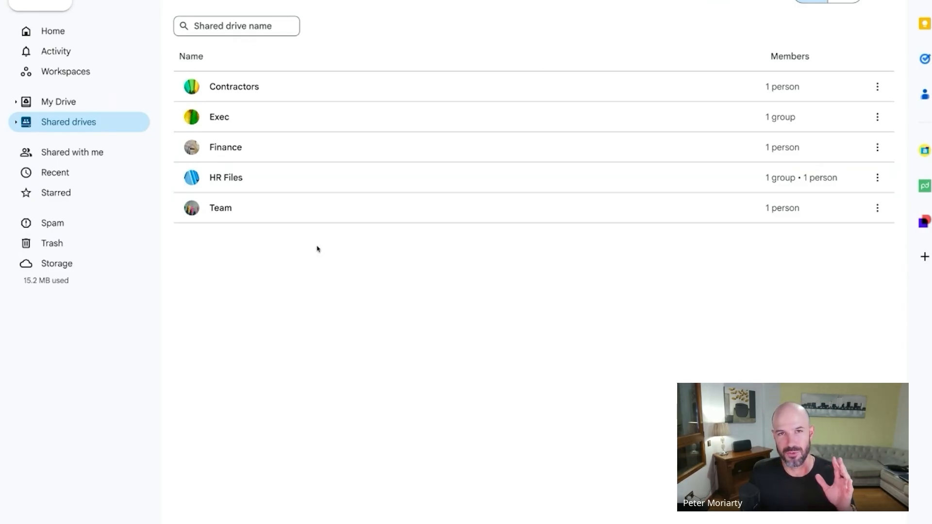
Recheck the Exec group's Manager role, keep it, and enter the empty Exec drive
right_click(240, 120)
left_click(308, 133)
left_click(578, 316)
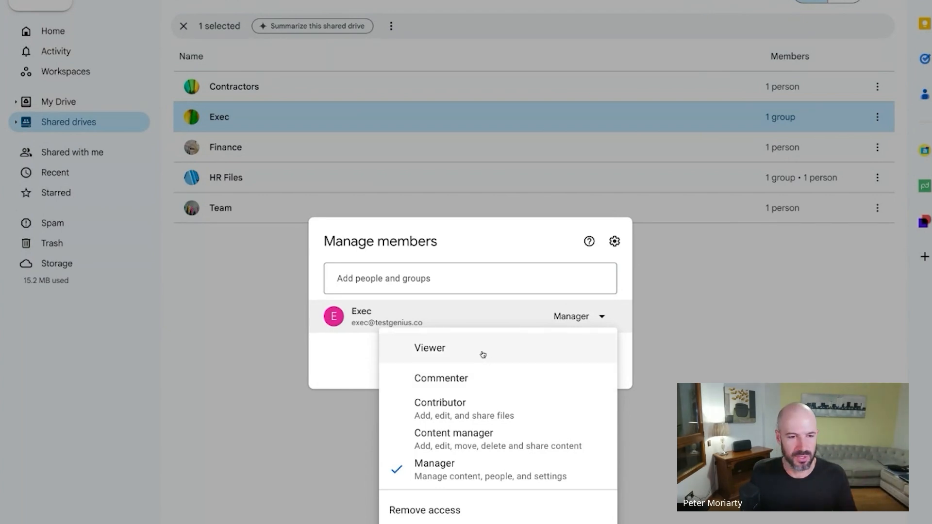
left_click(356, 356)
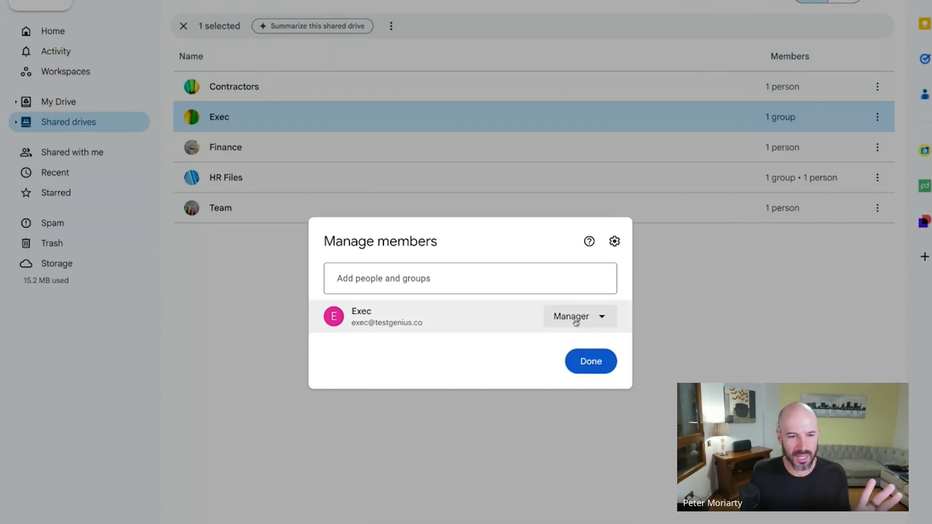
left_click(590, 361)
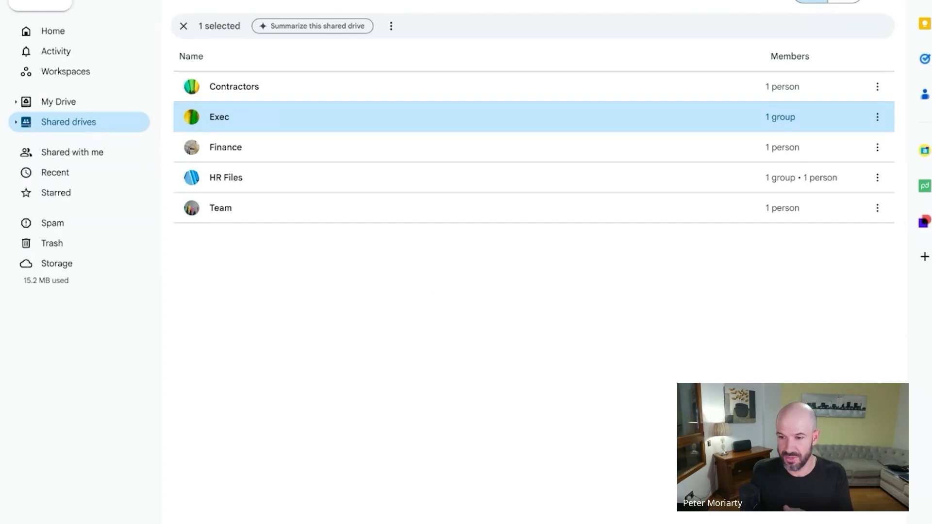
double_click(299, 122)
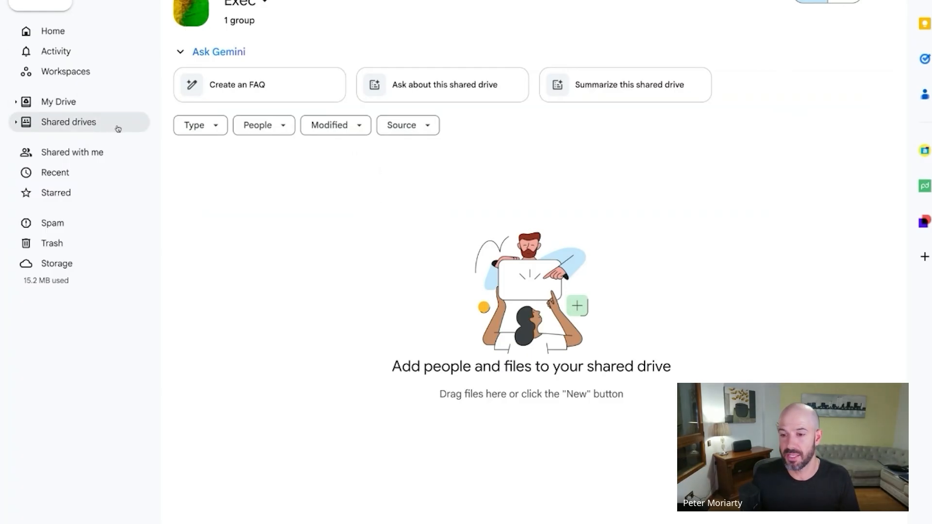
Add the Exec group to Finance as Manager without notification and share
left_click(118, 129)
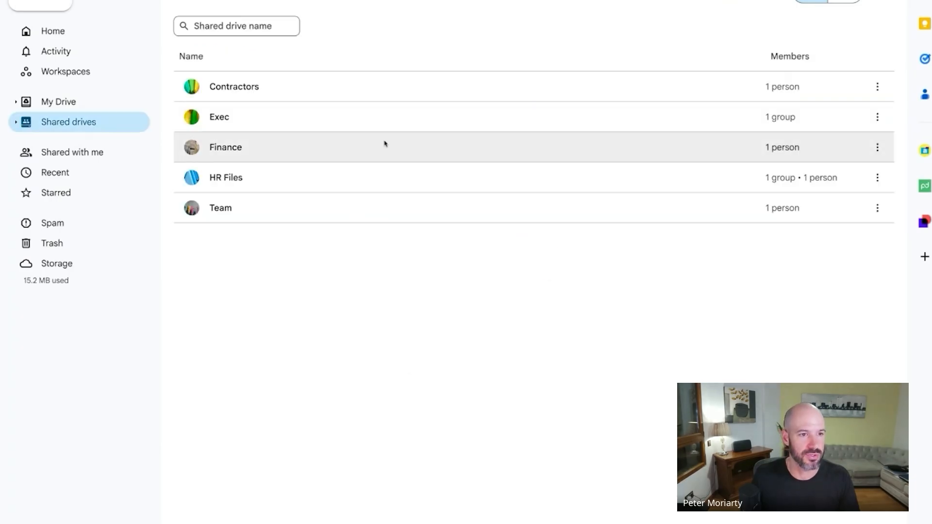
right_click(287, 144)
left_click(321, 160)
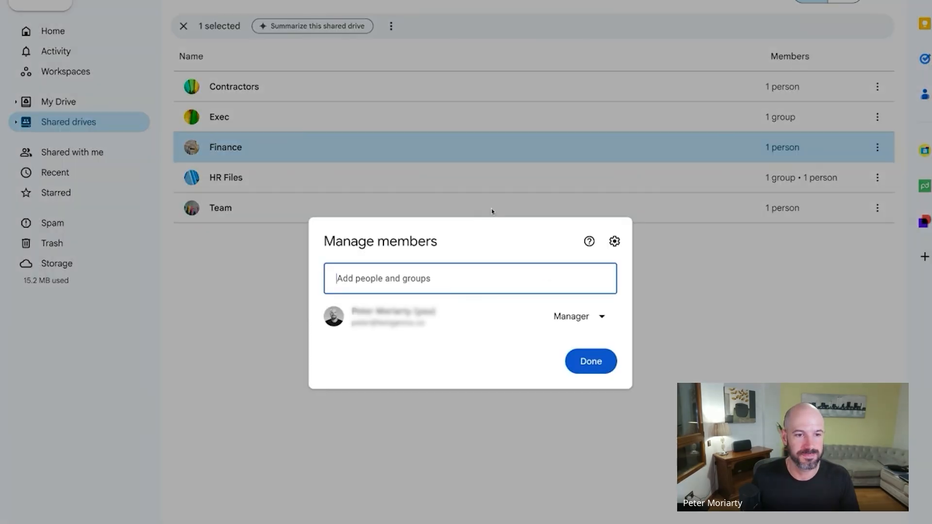
type("exec")
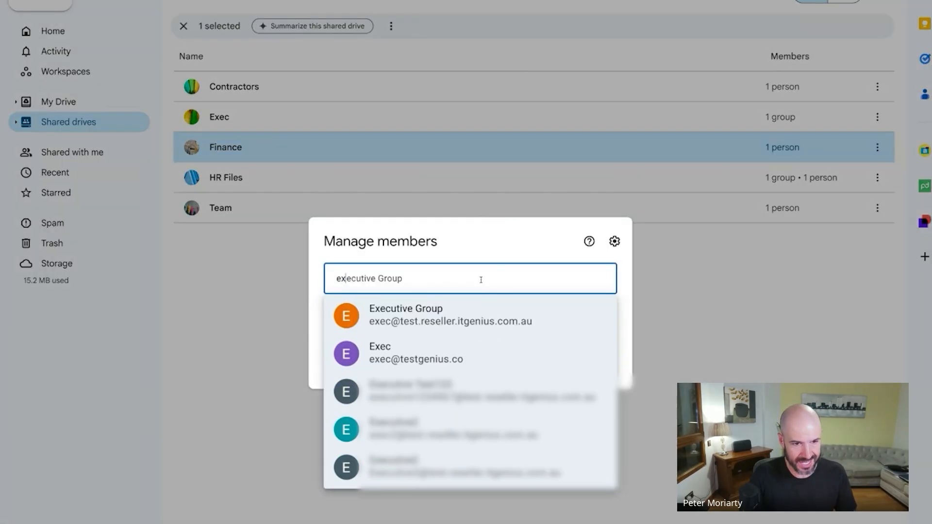
left_click(485, 356)
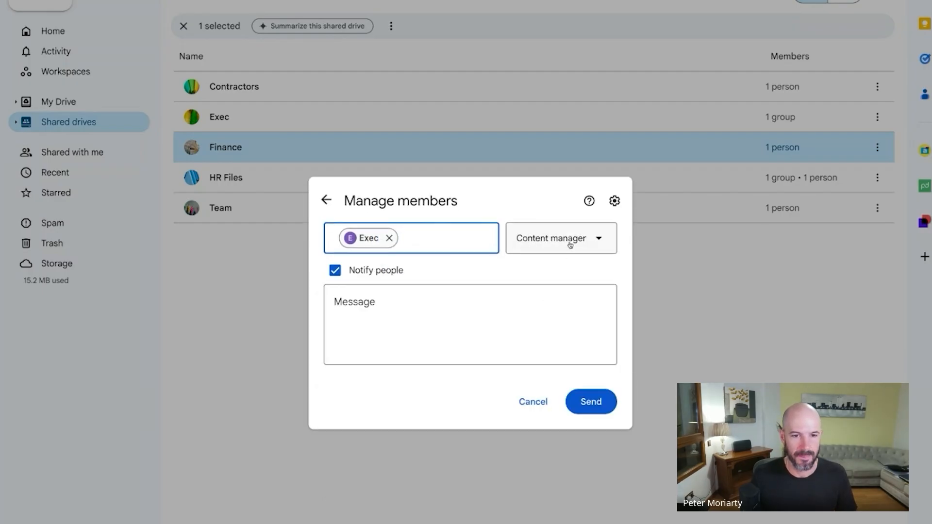
left_click(561, 238)
left_click(490, 394)
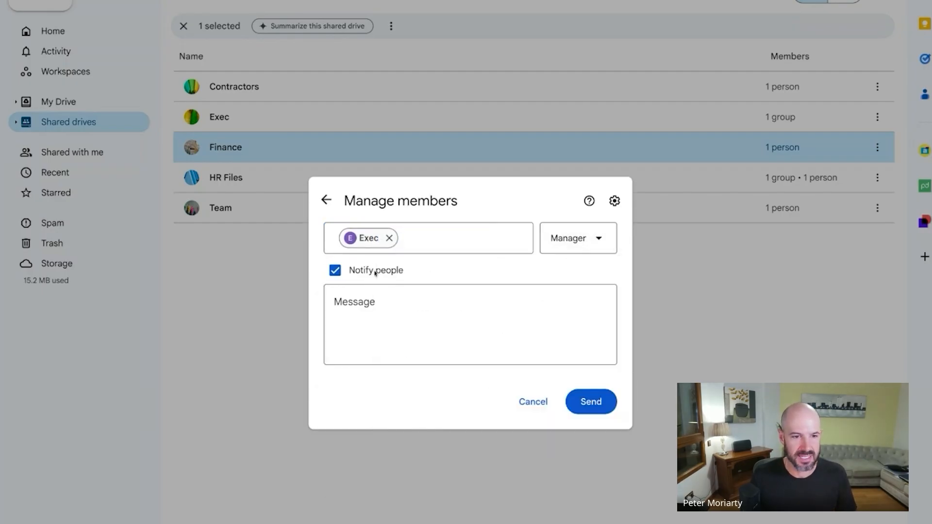
left_click(336, 270)
left_click(589, 356)
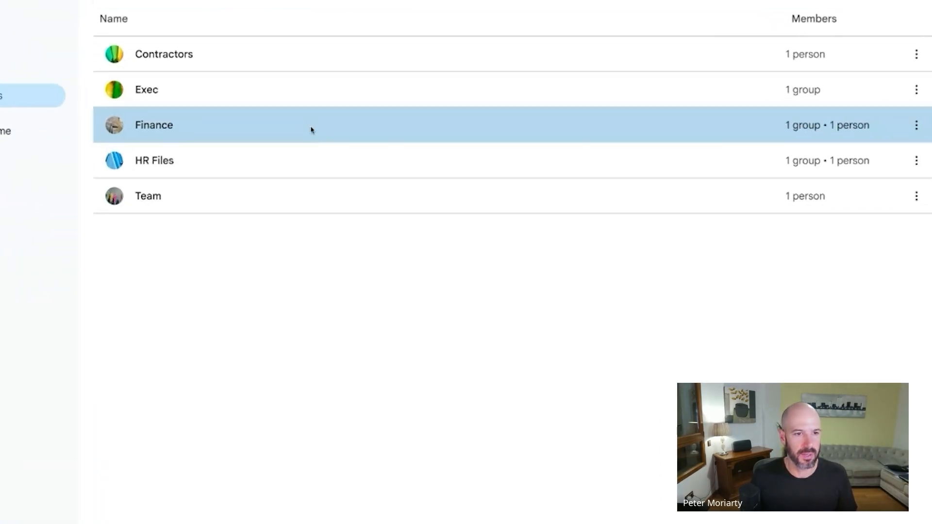
Remove your own access from the Finance shared drive
right_click(357, 148)
left_click(381, 155)
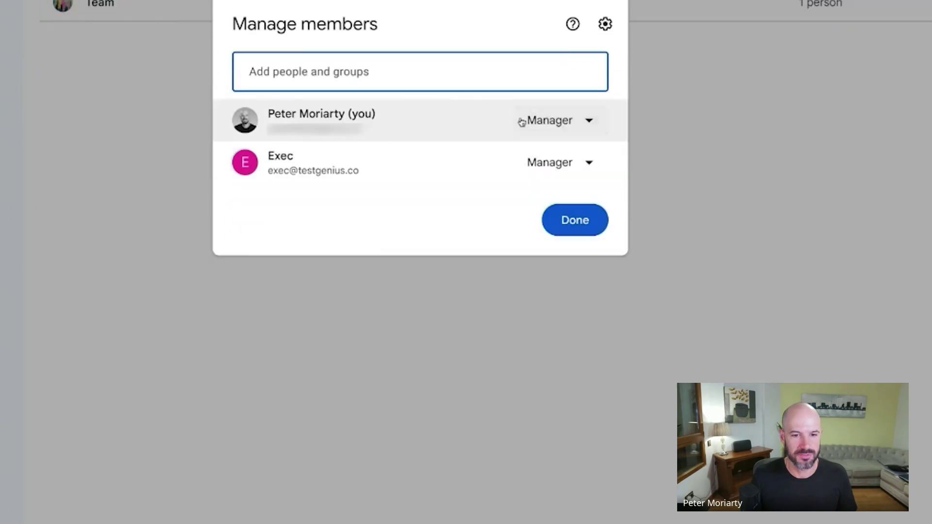
left_click(550, 120)
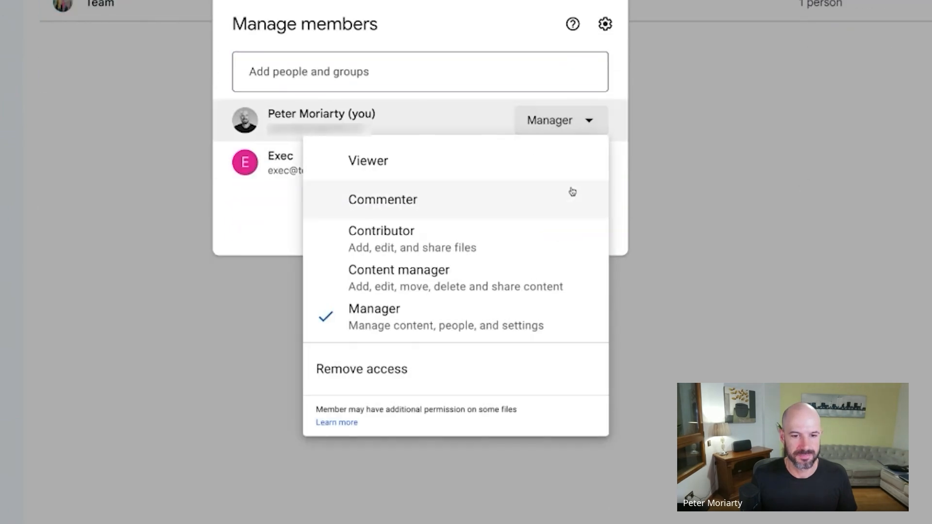
left_click(408, 367)
left_click(574, 220)
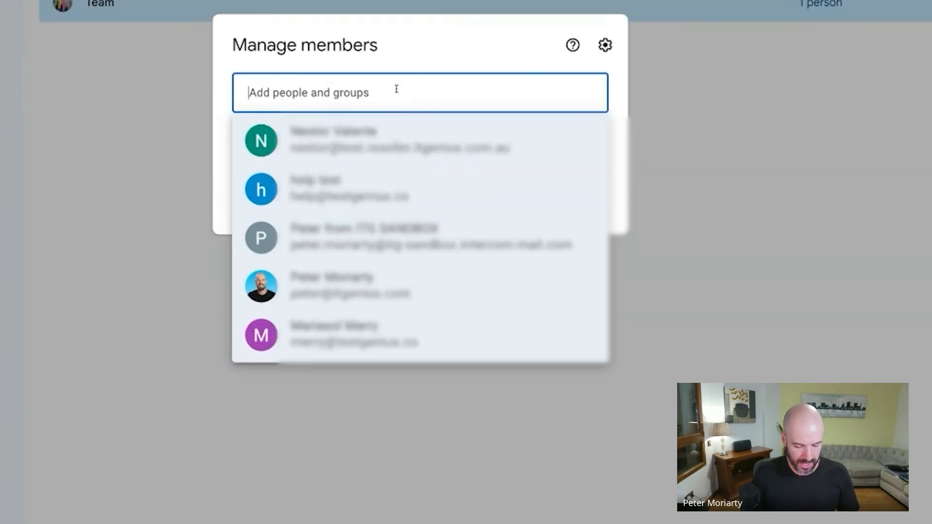
type("team")
Add All Team to the Team drive with Contributor access
left_click(408, 233)
left_click(533, 209)
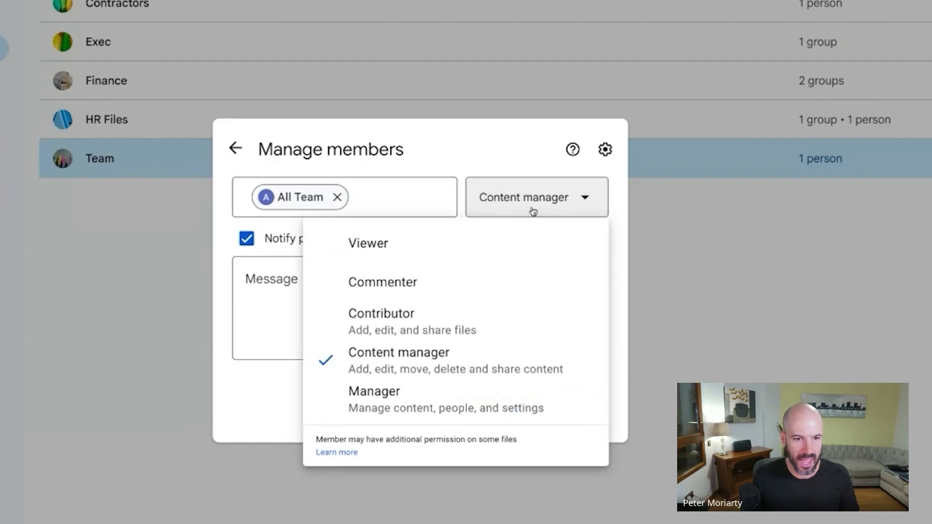
left_click(489, 316)
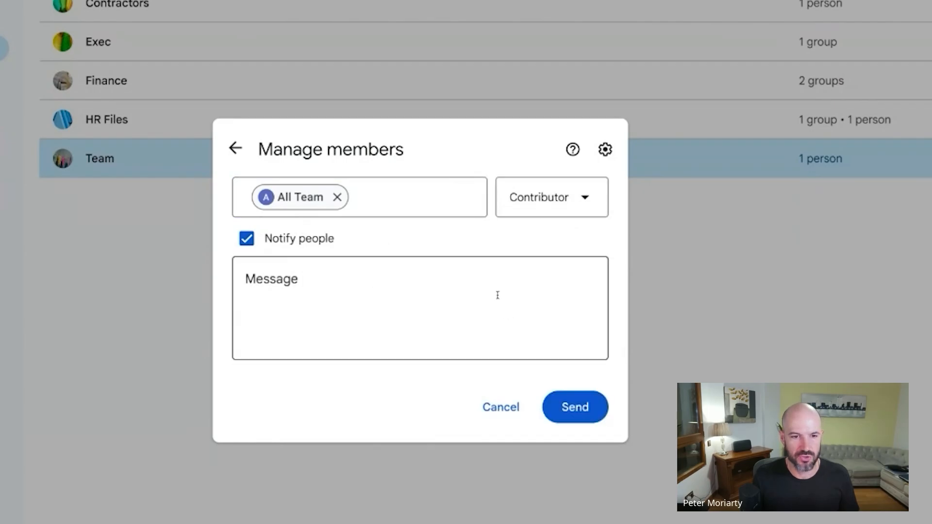
Share Team with All Team, then add Exec as Manager
left_click(570, 412)
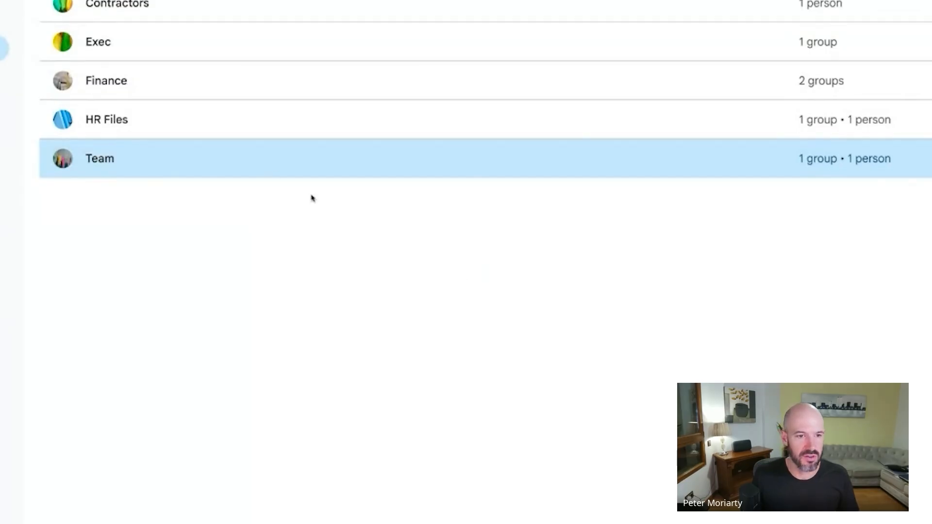
right_click(263, 162)
left_click(342, 180)
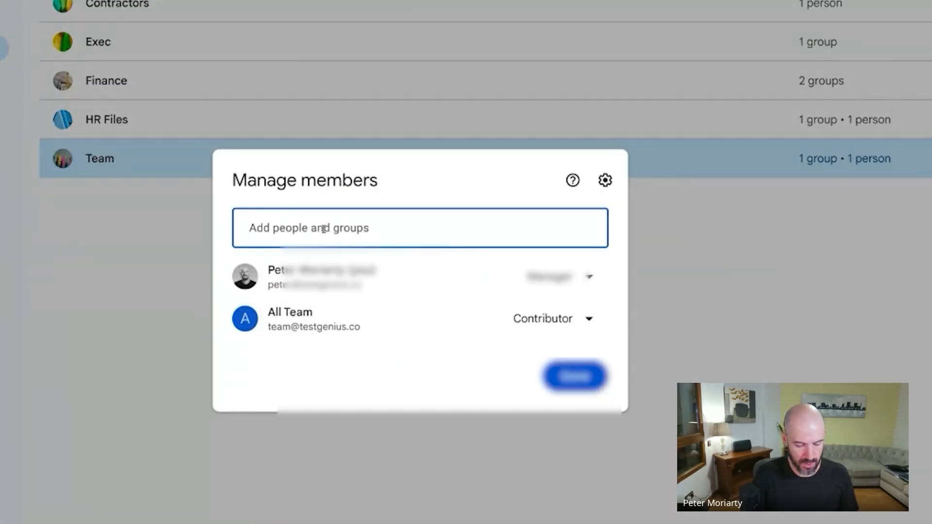
type("executive Group")
left_click(343, 317)
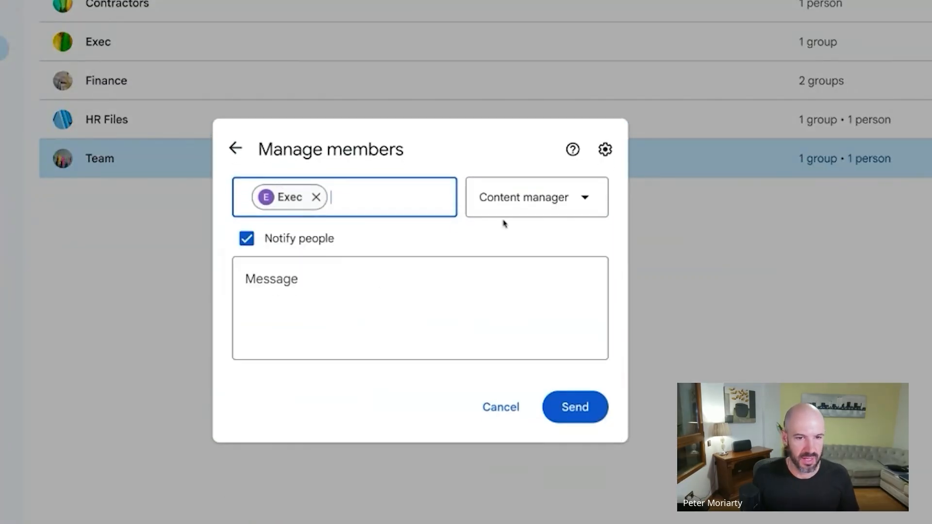
left_click(520, 205)
left_click(365, 389)
left_click(574, 407)
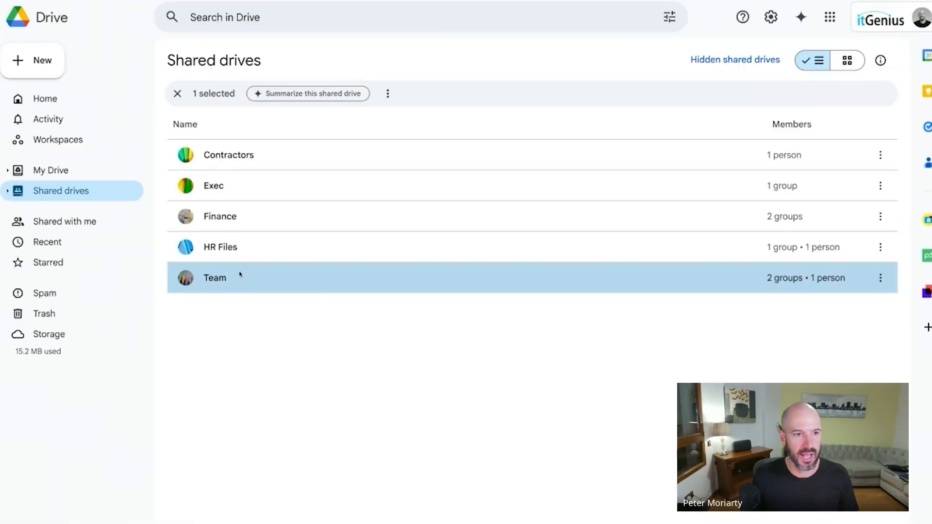
Add Finance to Team as Content manager without notifying the group
right_click(240, 278)
left_click(291, 287)
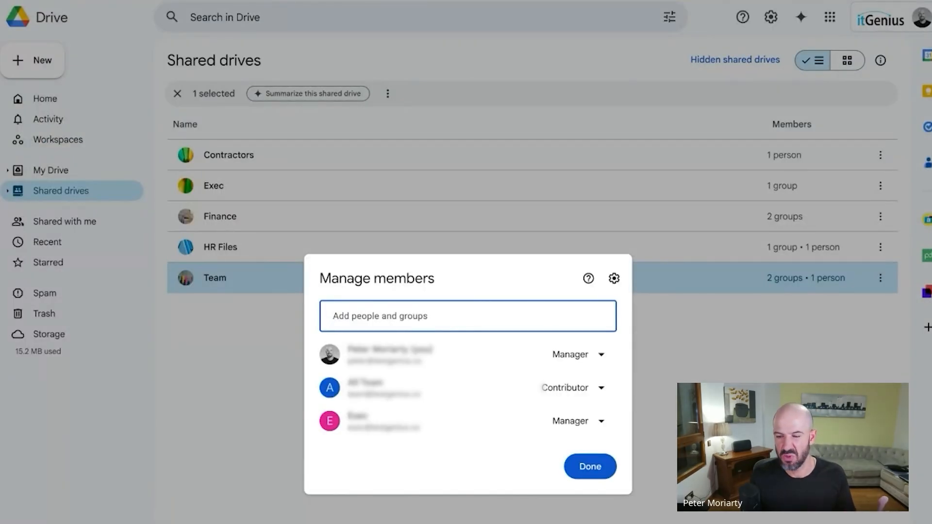
type("Peter from ITG SANDBOXfinance")
left_click(452, 353)
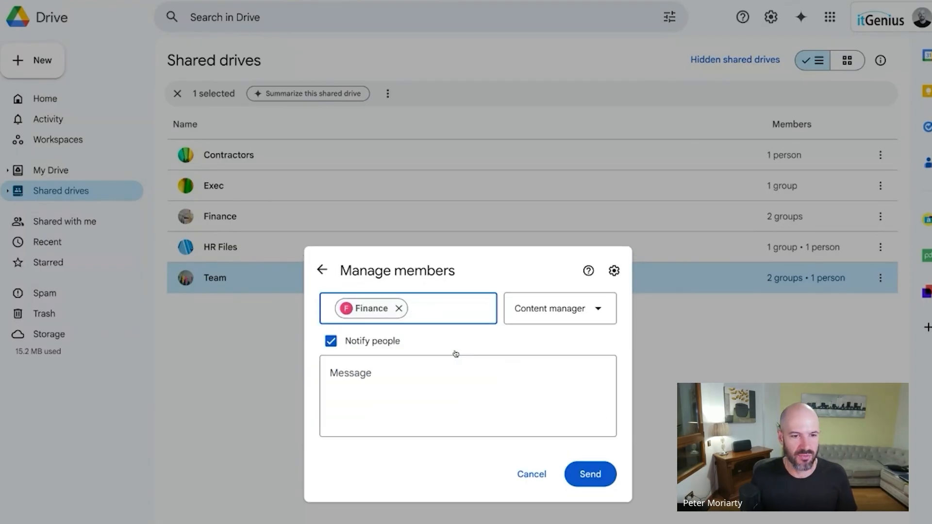
left_click(546, 309)
left_click(495, 437)
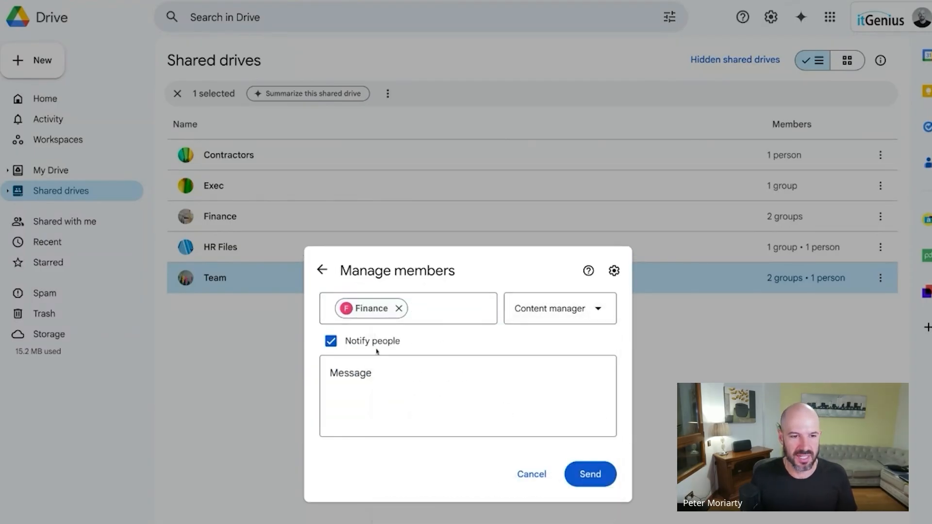
left_click(332, 341)
left_click(581, 428)
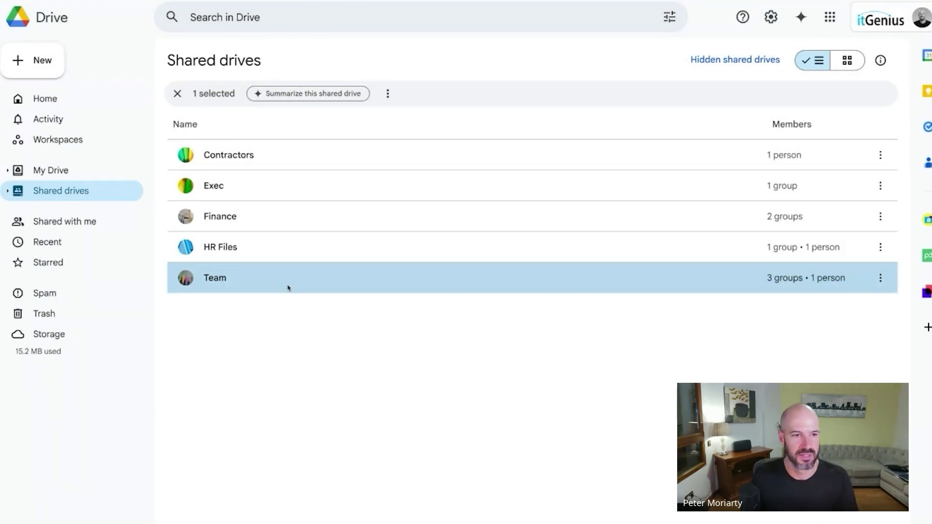
Set your own Team membership to Remove access
right_click(288, 285)
left_click(316, 295)
left_click(576, 271)
left_click(576, 467)
Save the changes and review Exec, Finance and All Team roles, leaving them unchanged
left_click(599, 416)
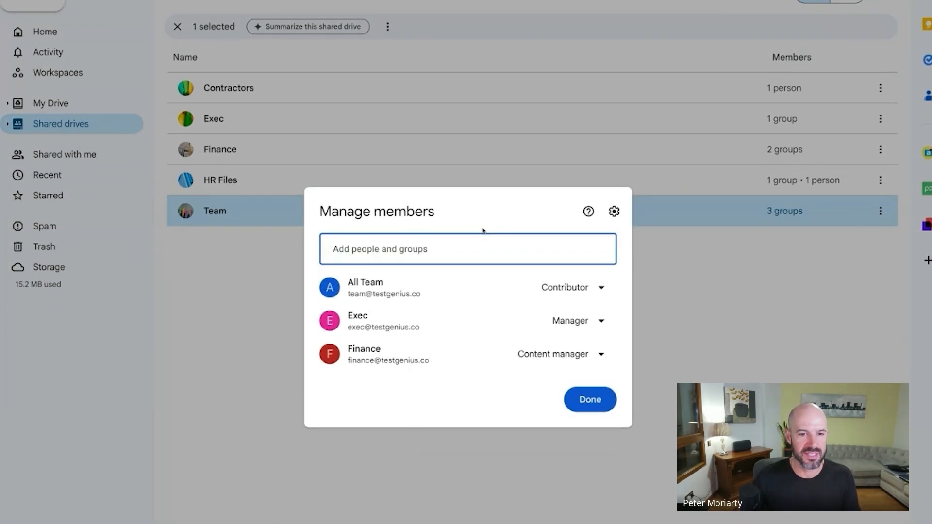
left_click(576, 322)
left_click(329, 402)
left_click(576, 354)
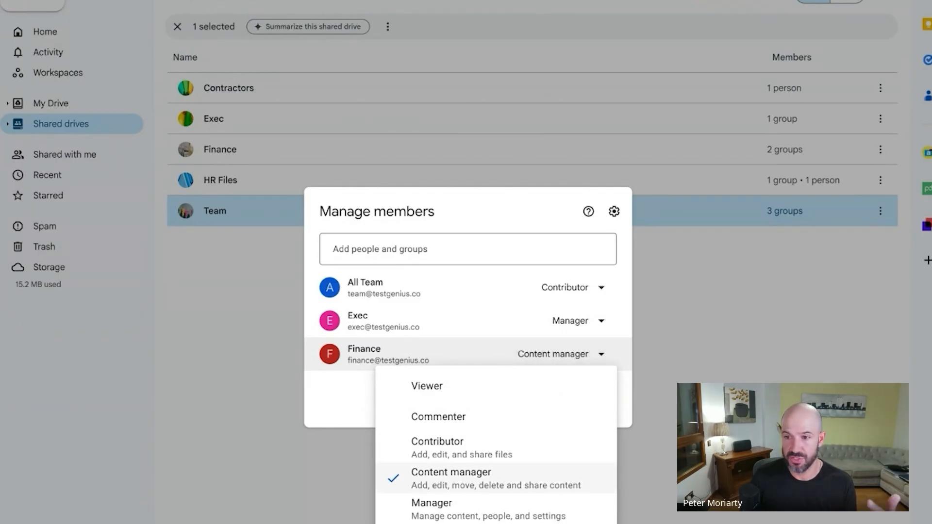
left_click(335, 397)
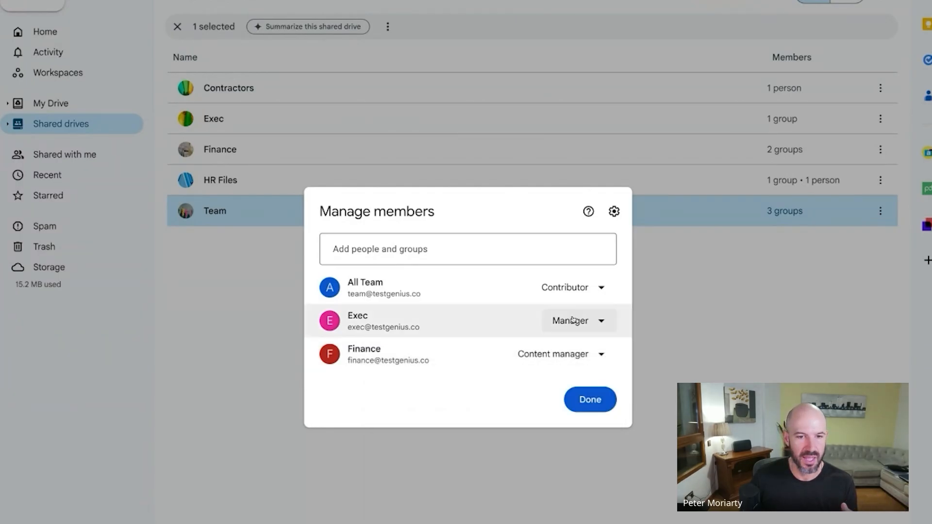
left_click(575, 287)
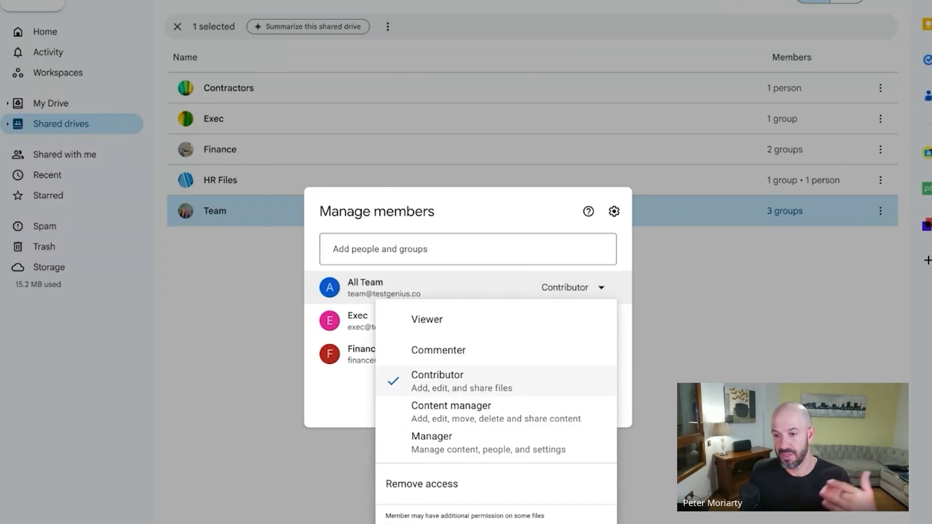
left_click(357, 399)
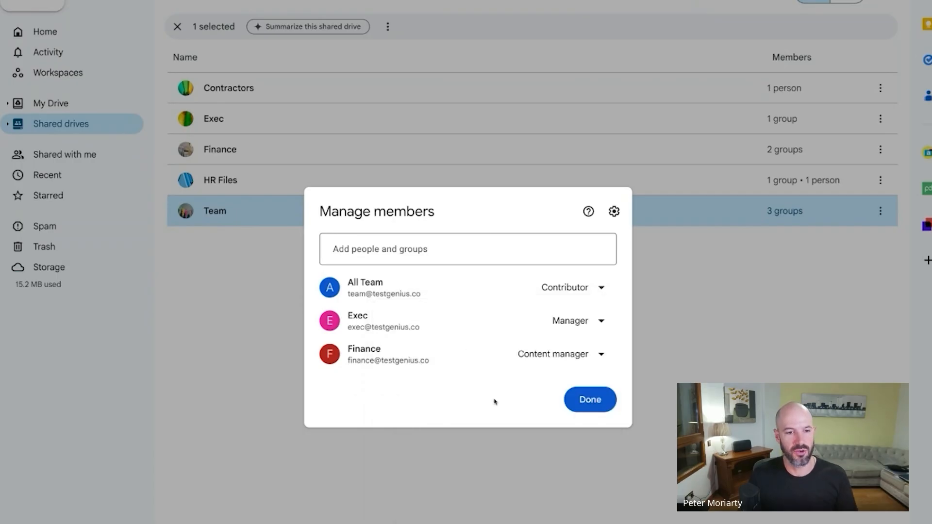
From My Drive drag Keep Presentation onto Exec and cancel the ownership transfer
left_click(590, 400)
left_click(495, 344)
left_click(80, 109)
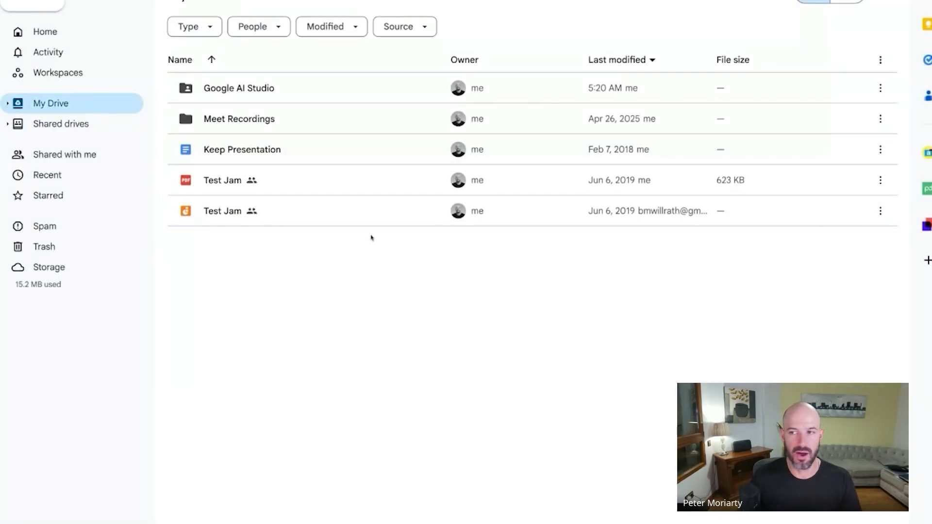
left_click(9, 124)
left_click_drag(232, 151, 82, 173)
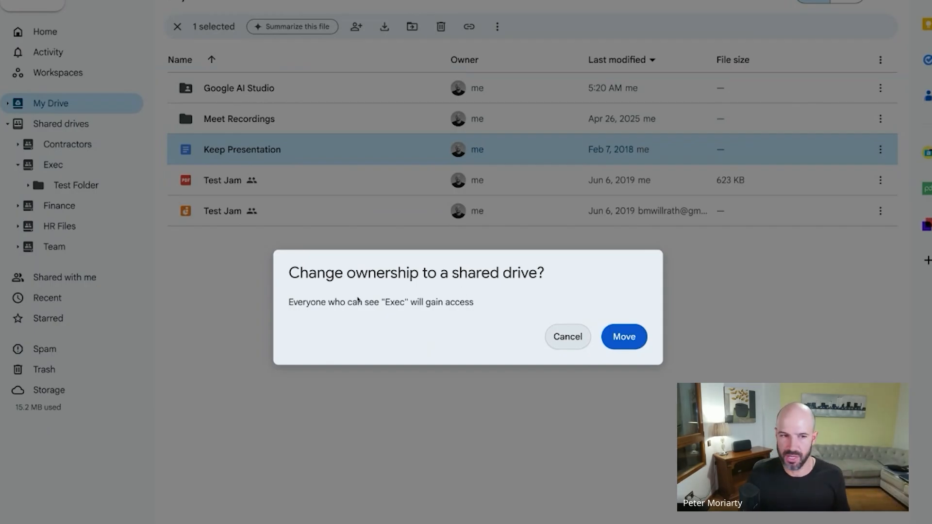
left_click(575, 334)
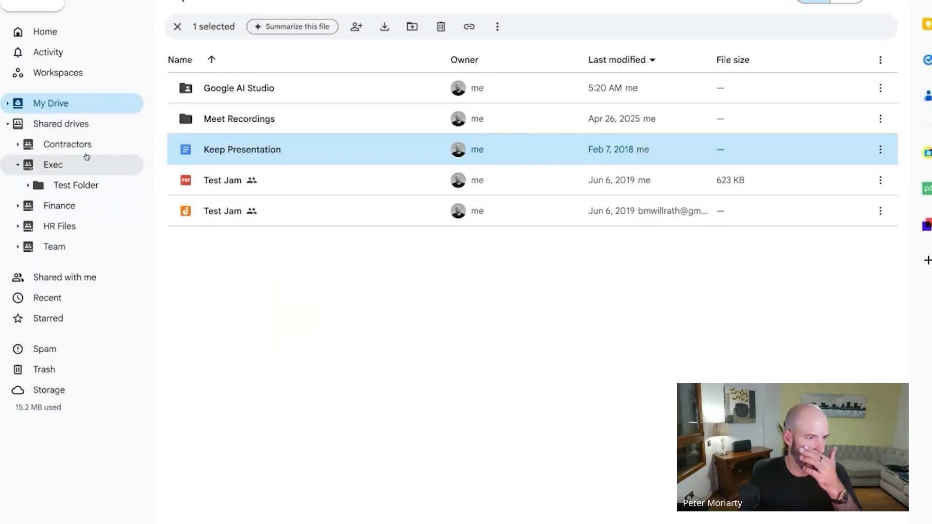
Add the Exec group to the Contractors drive as Manager
left_click(83, 127)
right_click(267, 88)
left_click(307, 101)
type("ex")
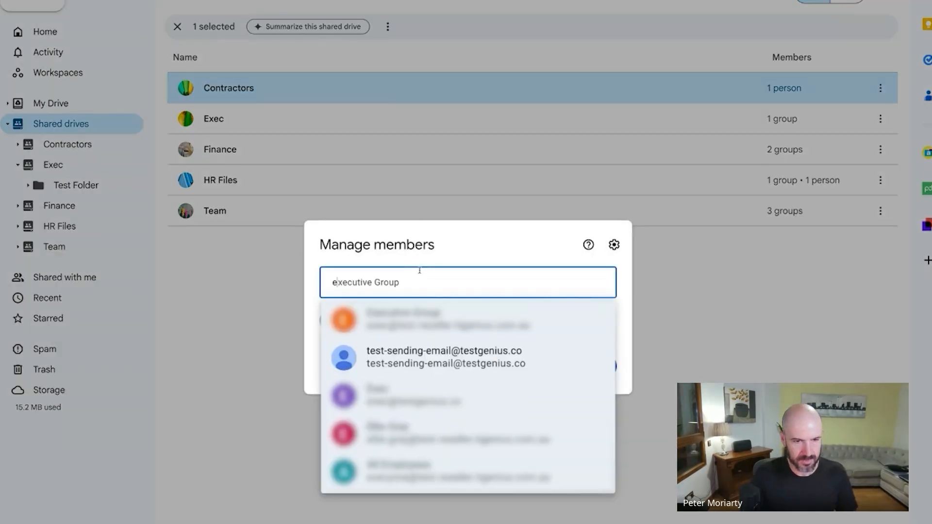
type("ecutive Group")
left_click(401, 356)
left_click(555, 243)
left_click(452, 394)
left_click(590, 407)
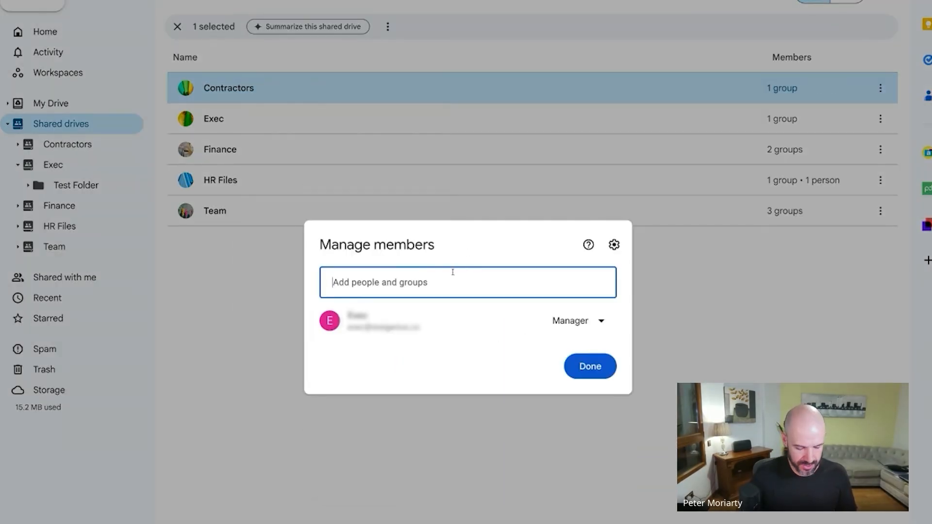
type("contractors")
Add the Contractors group as Contributor and send
left_click(394, 319)
left_click(556, 242)
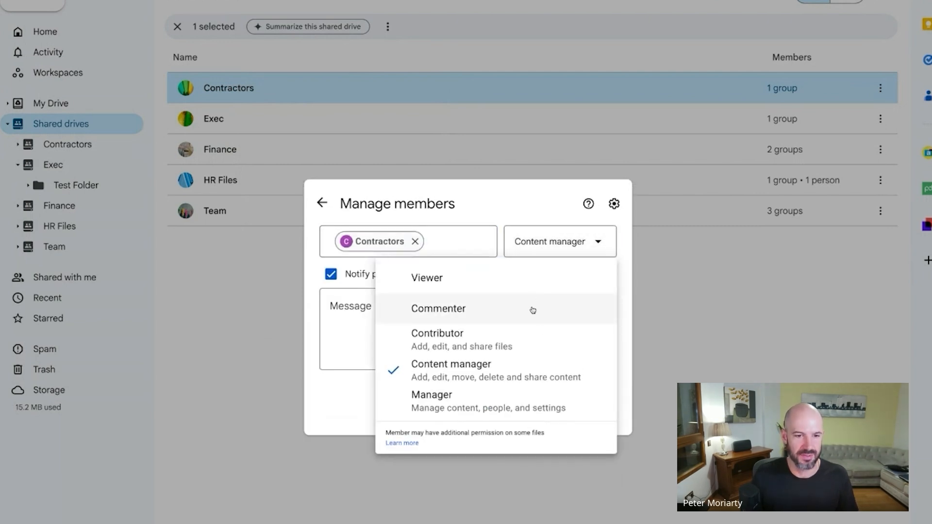
left_click(510, 337)
left_click(565, 242)
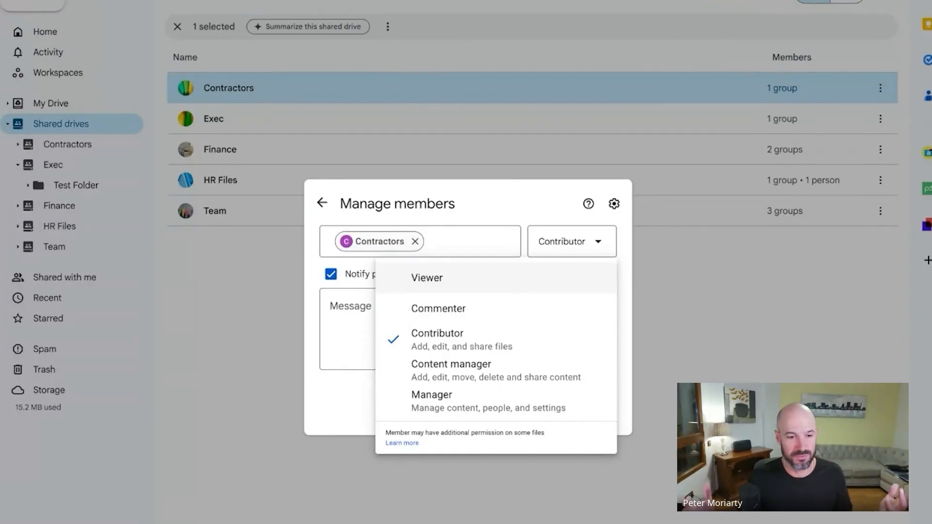
left_click(503, 335)
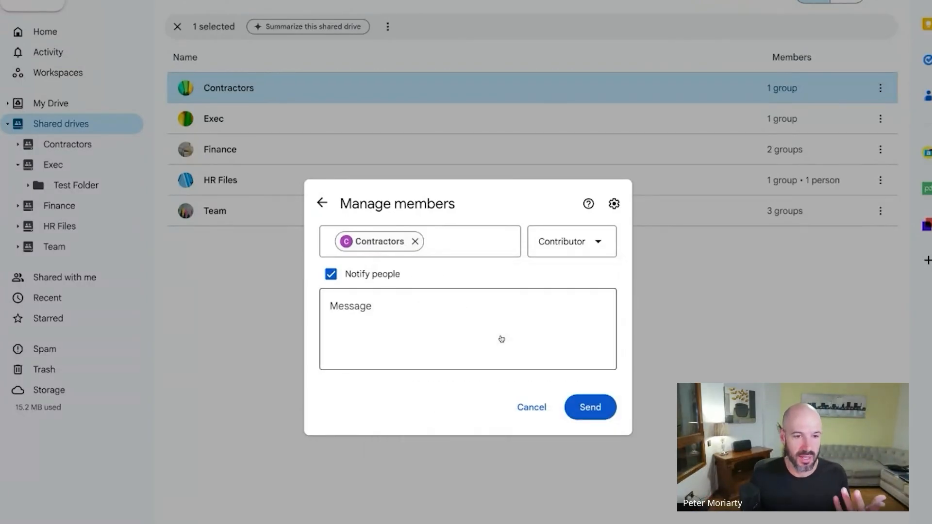
left_click(590, 408)
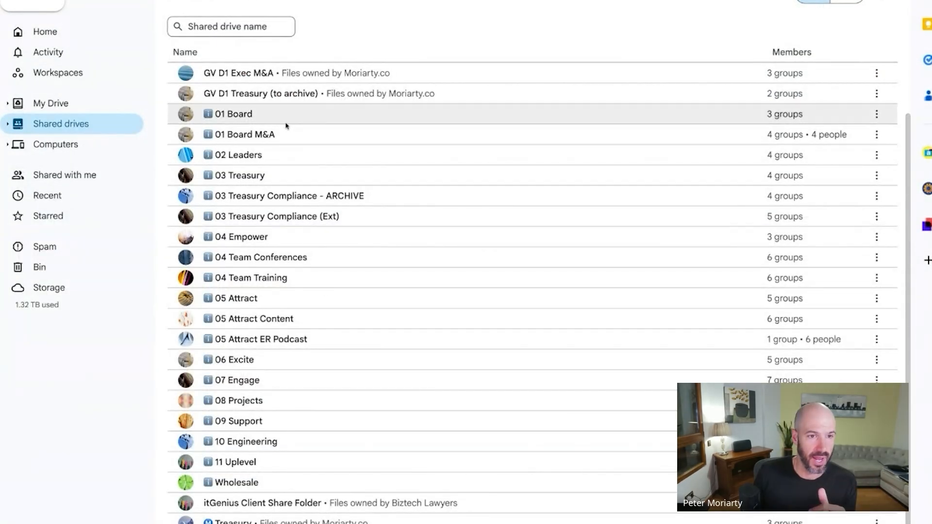
right_click(286, 116)
left_click(350, 136)
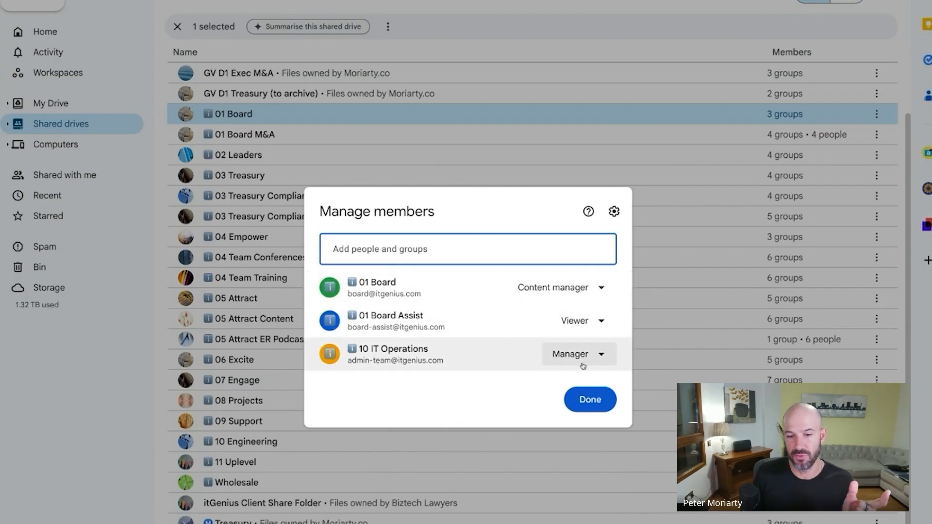
key("Escape")
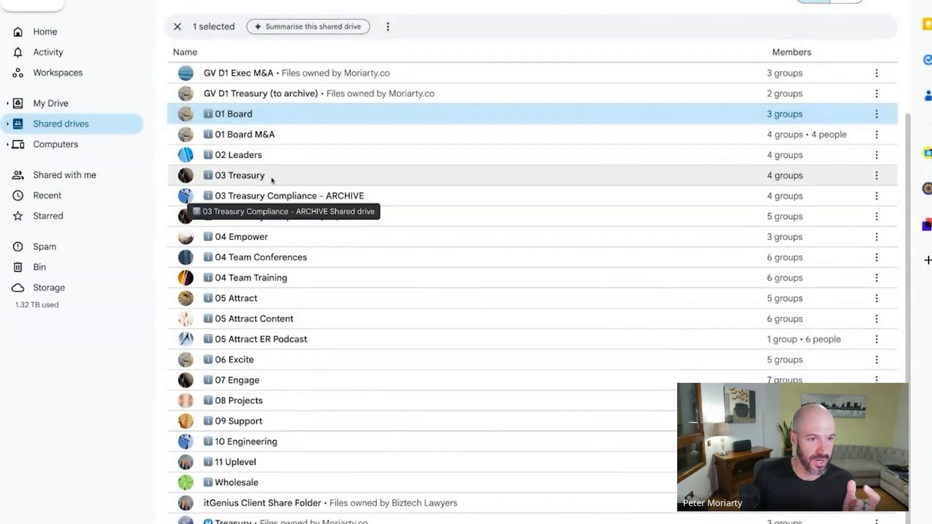
right_click(320, 175)
left_click(306, 191)
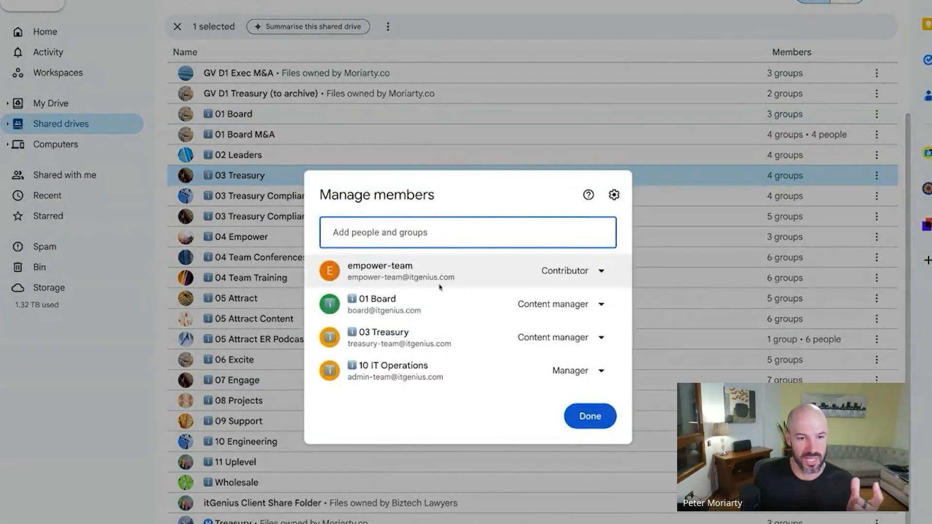
left_click(443, 285)
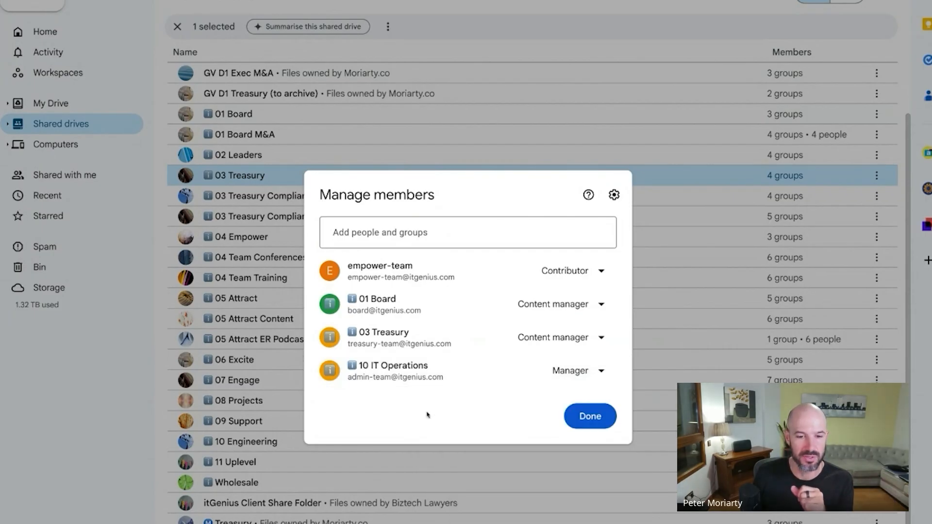
left_click(603, 414)
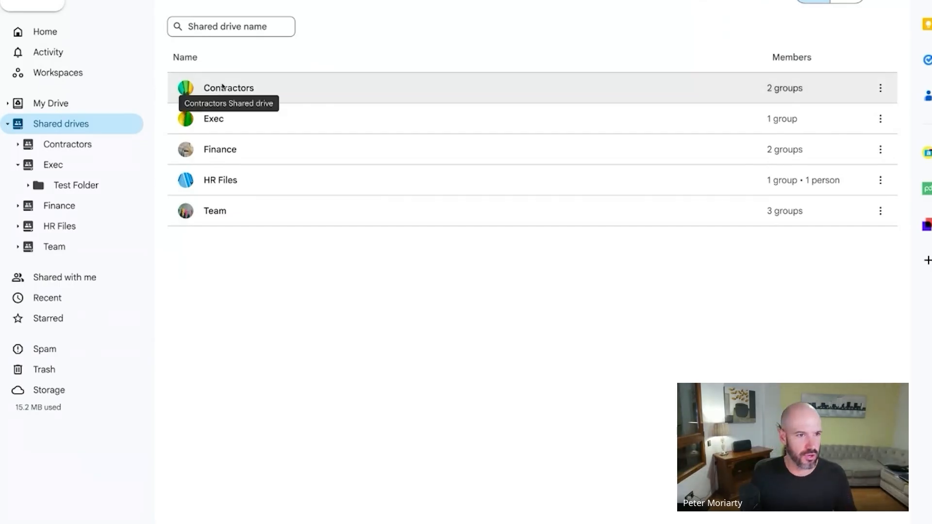
left_click(846, 2)
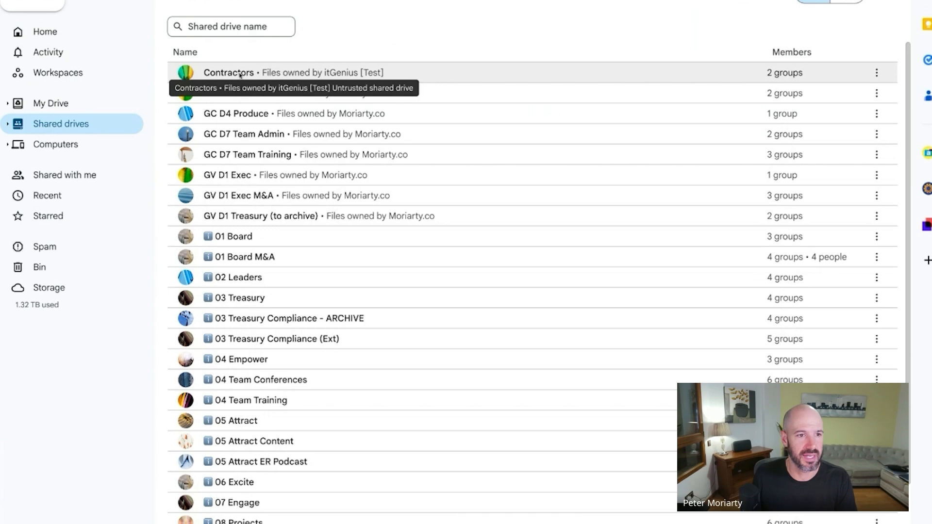
left_click(325, 75)
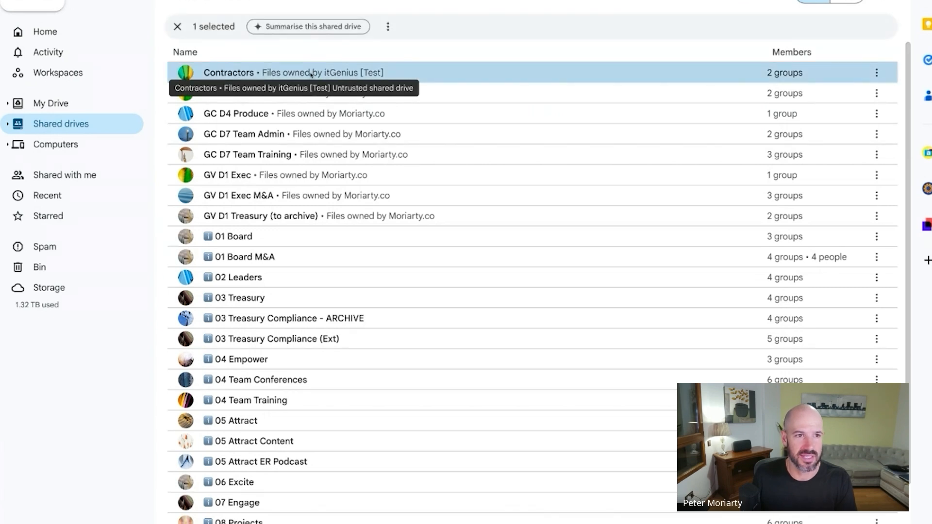
double_click(371, 76)
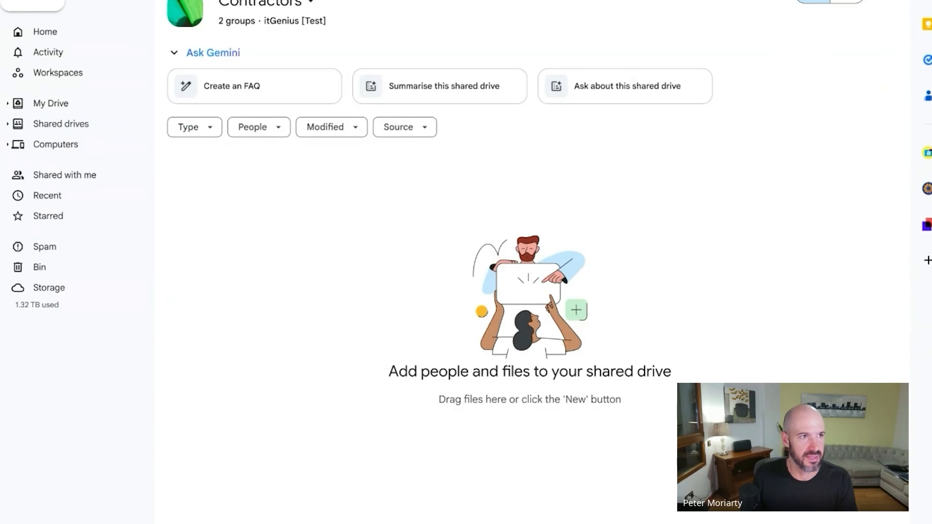
key("alt+Left")
left_click(50, 104)
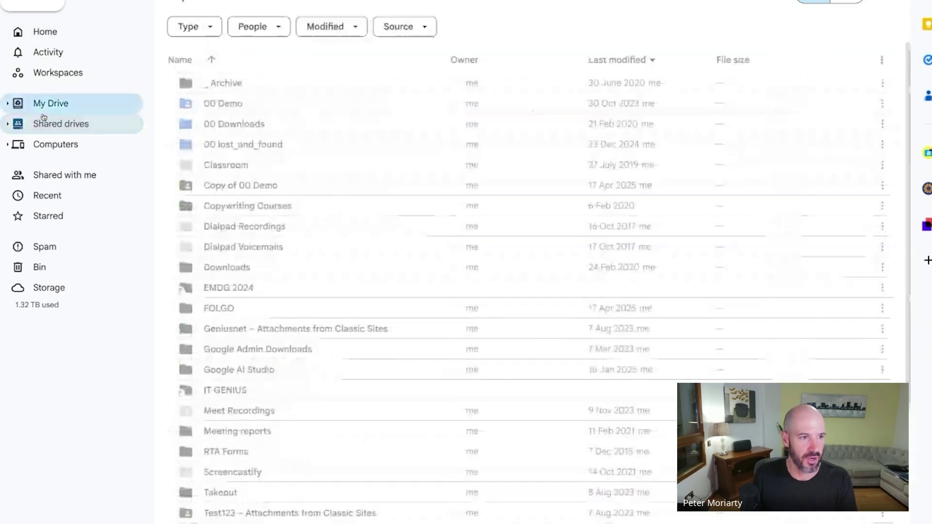
left_click(9, 124)
scroll(320, 262, "down", 5)
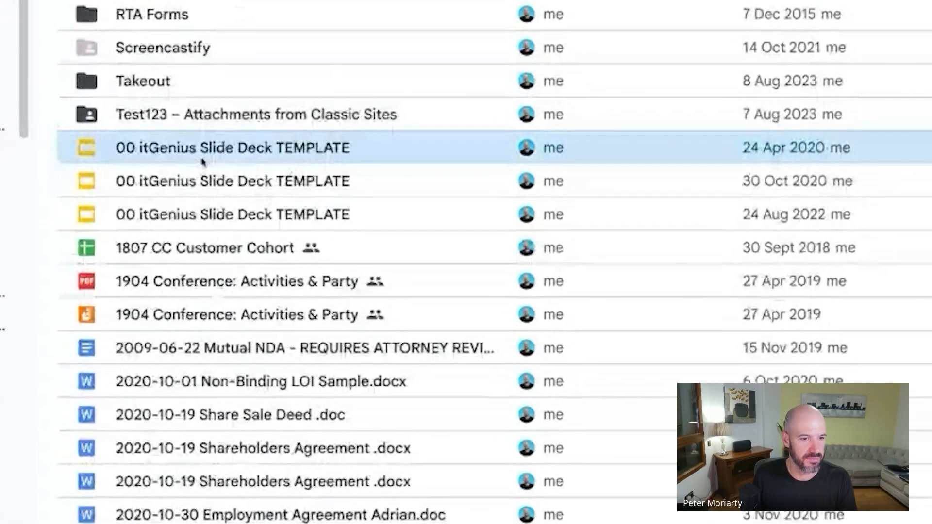
mouse_move(203, 161)
left_mouse_down()
mouse_move(124, 213)
mouse_move(109, 192)
left_mouse_up()
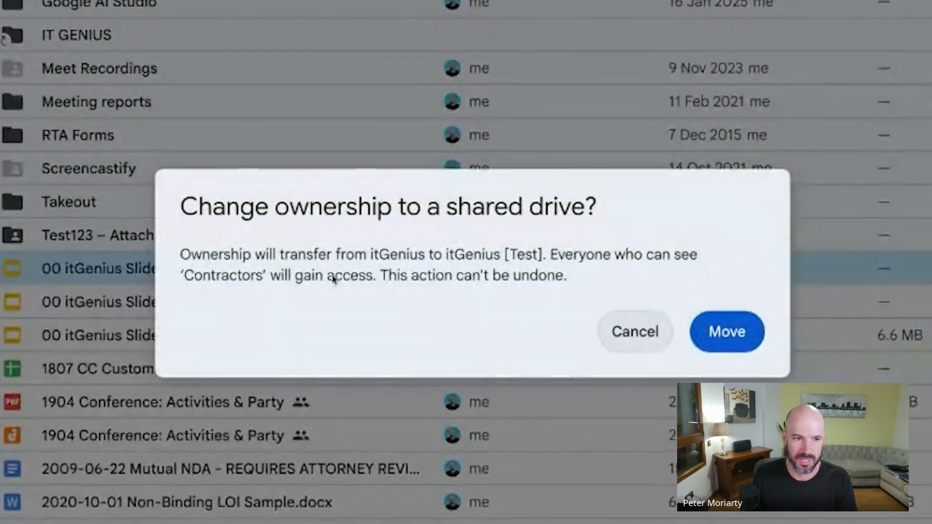